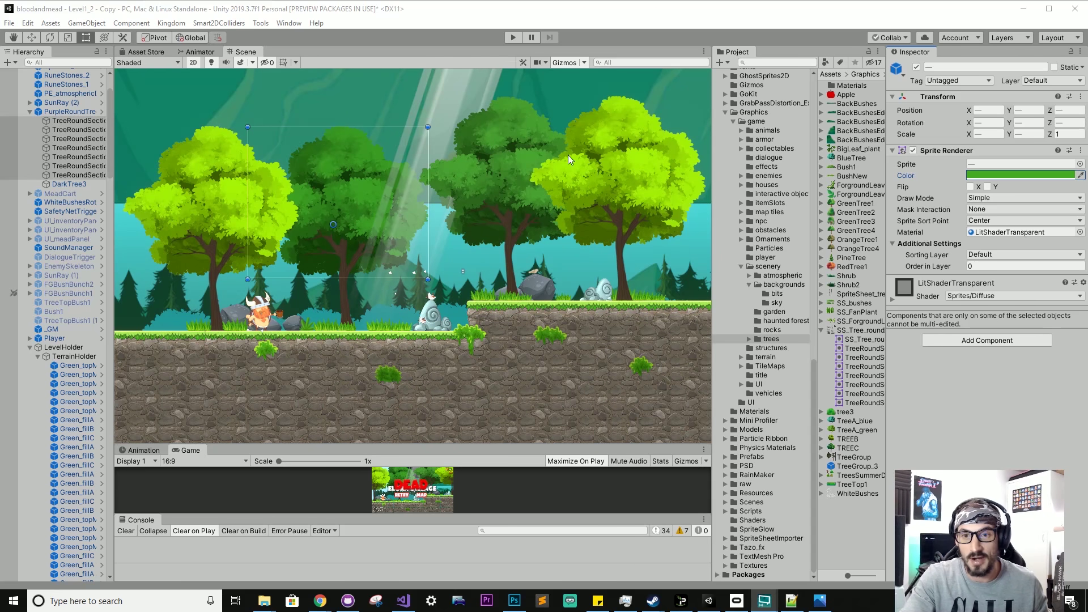
- Play-test the level, walking the viking right, jumping onto the ledge and back
click(513, 37)
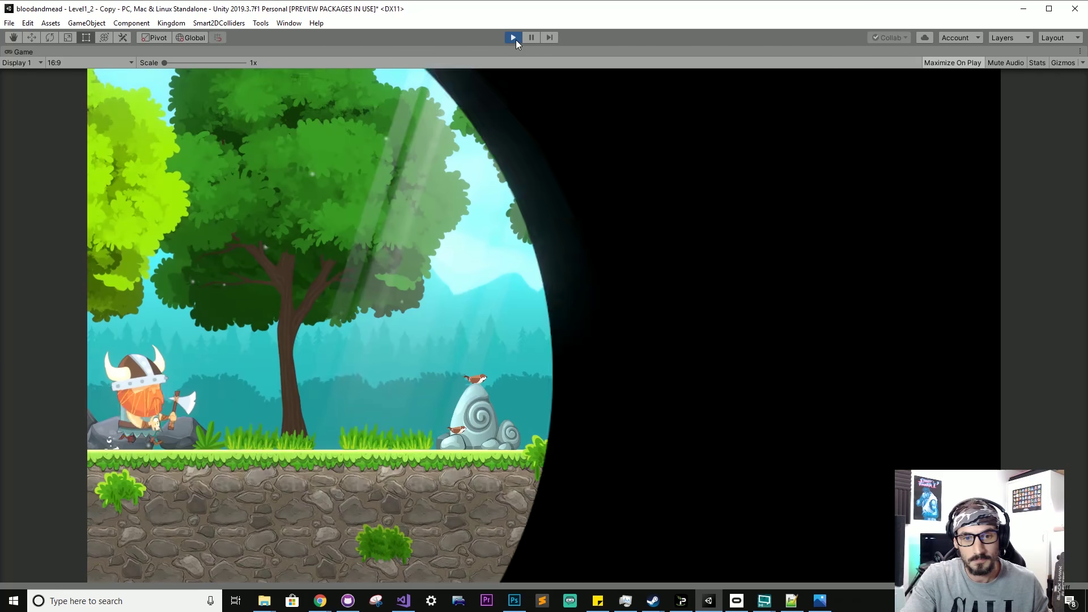
key(Right)
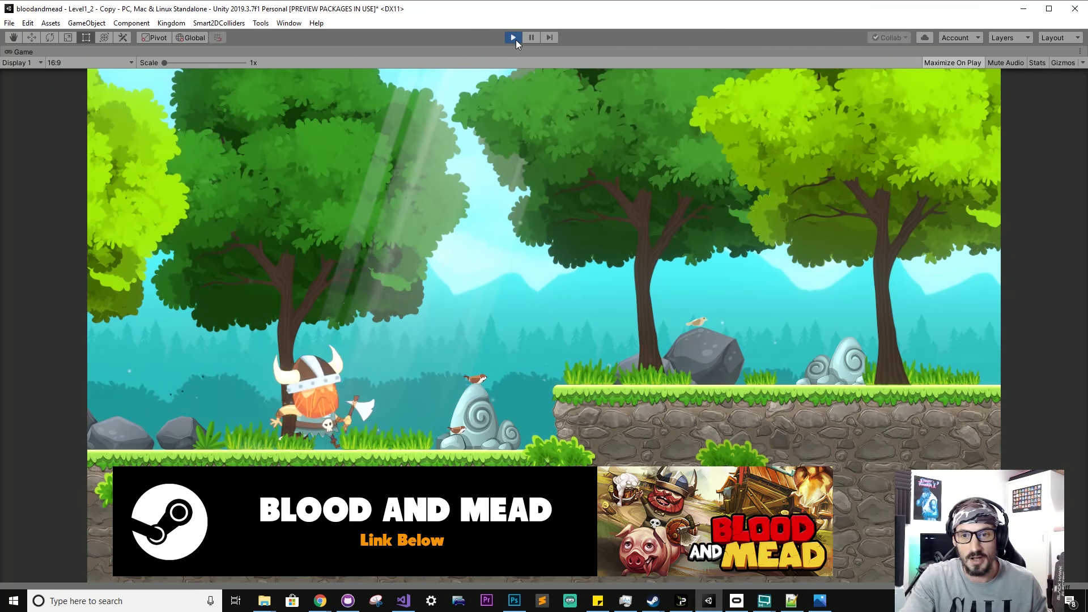
key(space)
key(Left)
key(Left)
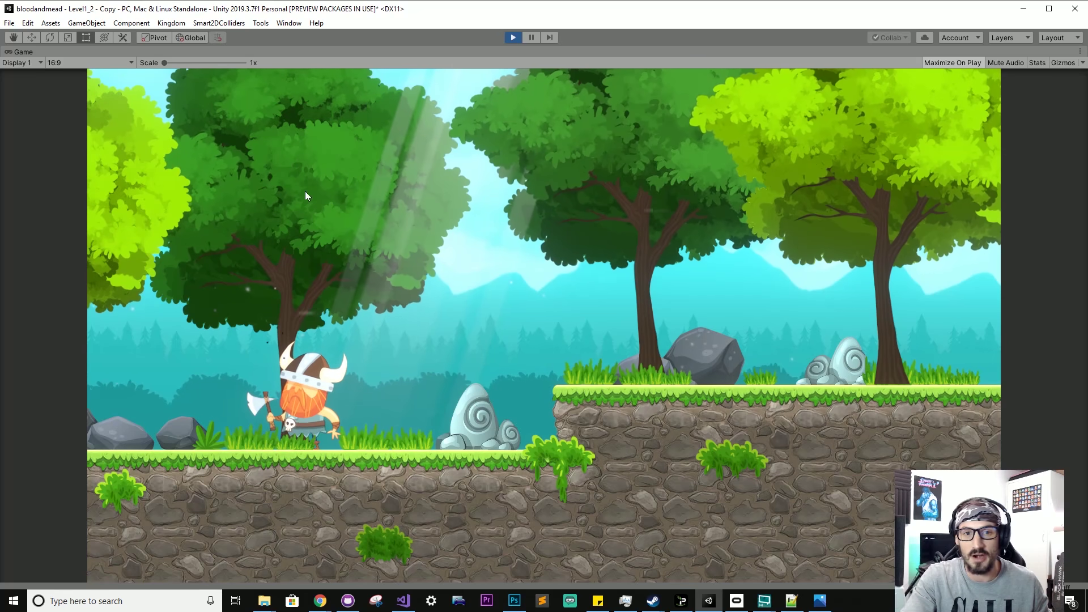
click(513, 38)
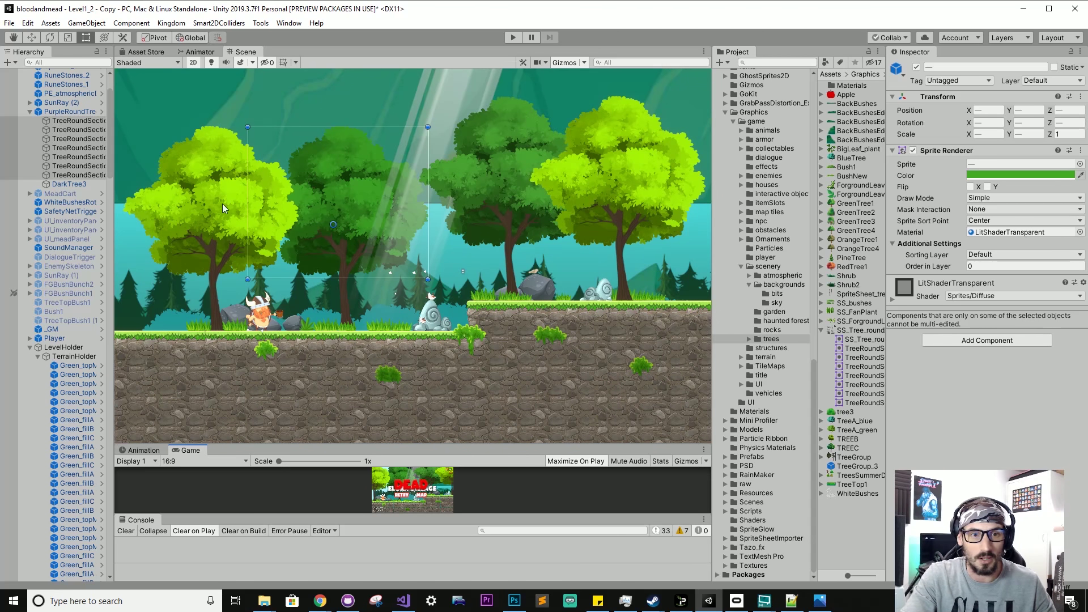
- Ping the first tree section's sprite, select SS_Tree_round_green, and widen the preview and Scene panels
click(79, 121)
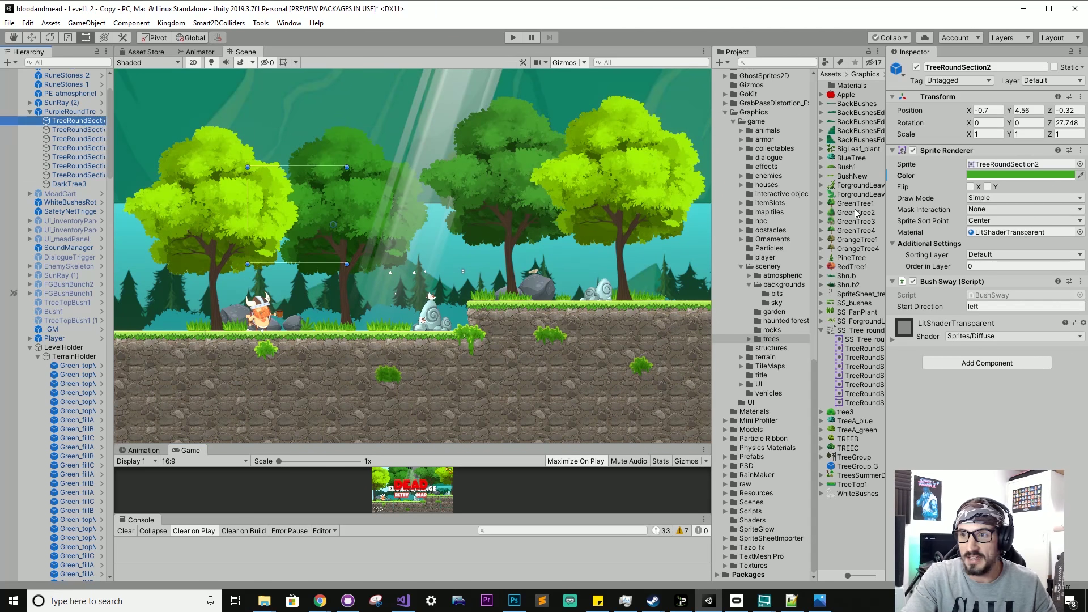
click(1005, 164)
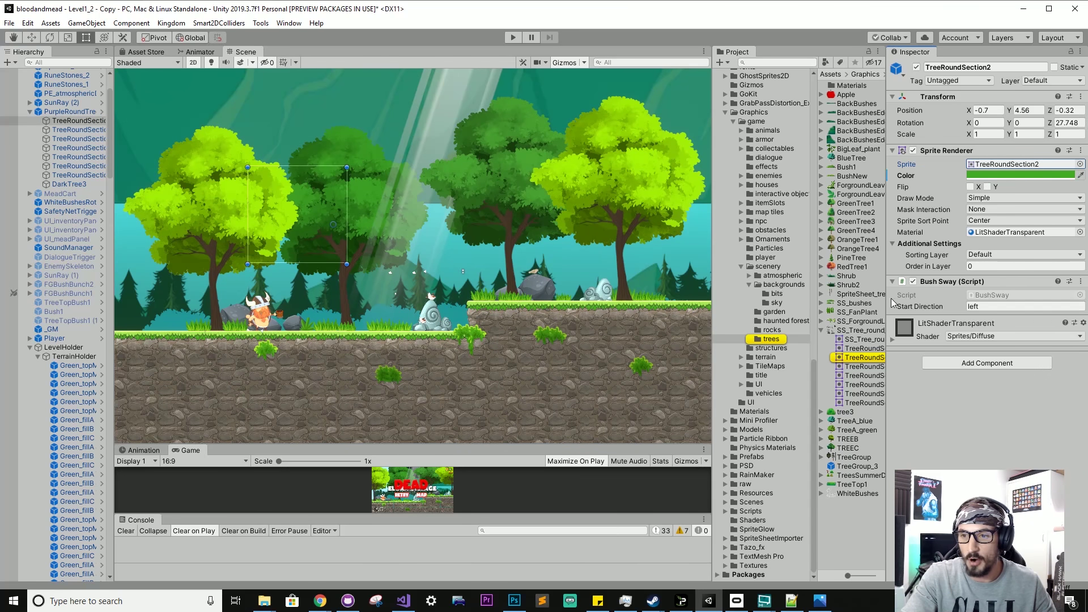
click(862, 331)
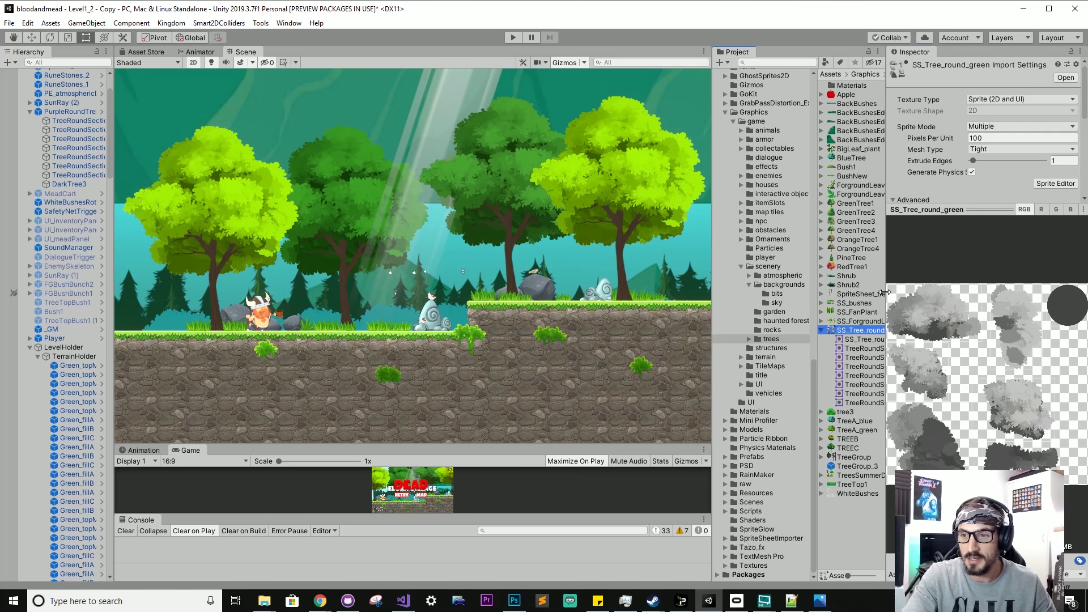
drag(886, 298, 847, 297)
drag(477, 285, 704, 285)
- Tint the seven selected TreeRoundSections orange-brown, then preview the grayscale SS_Tree_round_green.png
click(71, 121)
shift+click(85, 176)
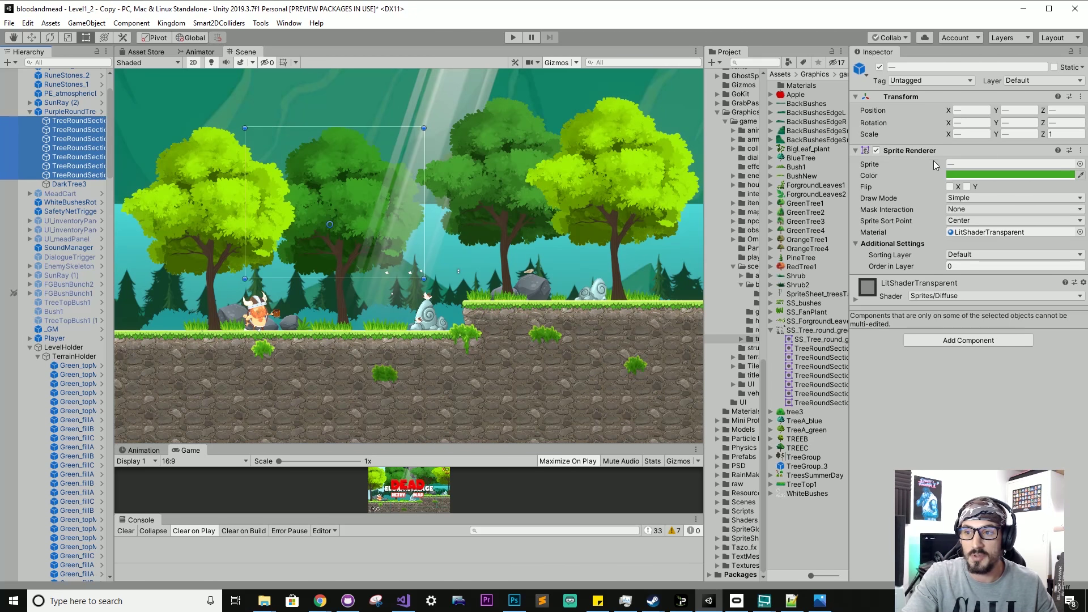
click(996, 175)
mouse_move(671, 124)
mouse_down()
mouse_move(636, 149)
mouse_move(638, 184)
mouse_move(666, 221)
mouse_move(725, 213)
mouse_move(740, 195)
mouse_move(746, 146)
mouse_move(650, 135)
mouse_move(636, 162)
mouse_move(642, 187)
mouse_move(637, 169)
mouse_move(672, 115)
mouse_move(731, 129)
mouse_move(745, 147)
mouse_move(685, 152)
mouse_move(742, 148)
mouse_up()
click(743, 152)
click(707, 158)
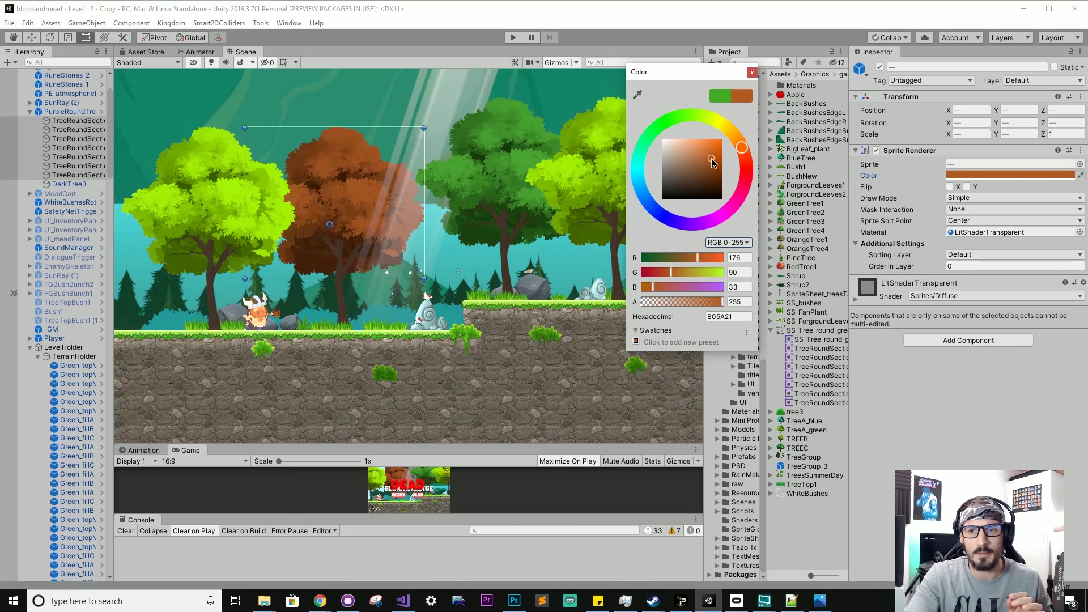
drag(713, 157, 707, 157)
click(752, 72)
double_click(816, 331)
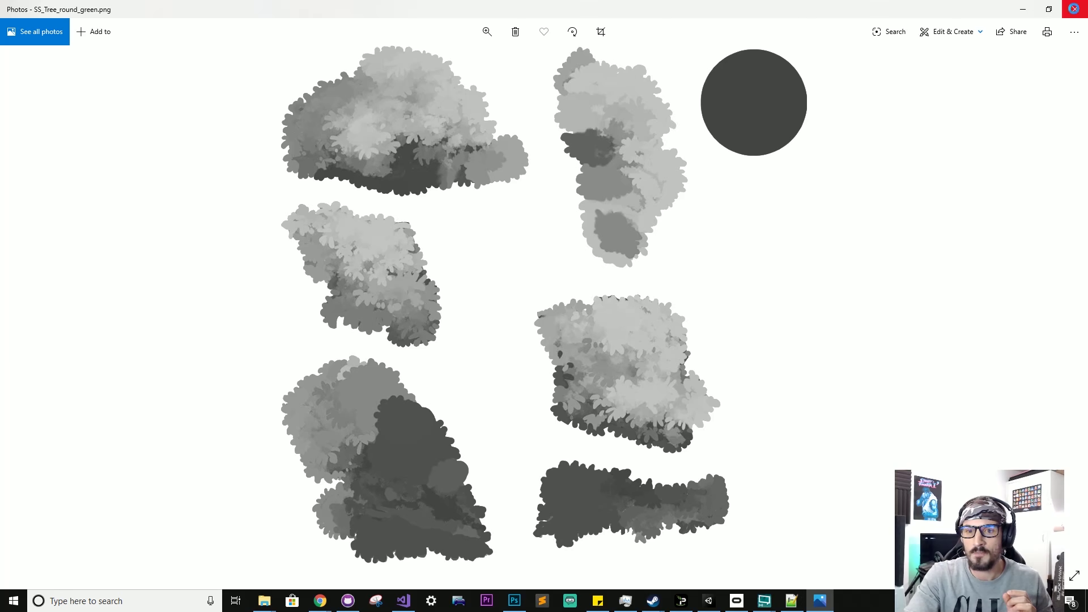
click(1074, 8)
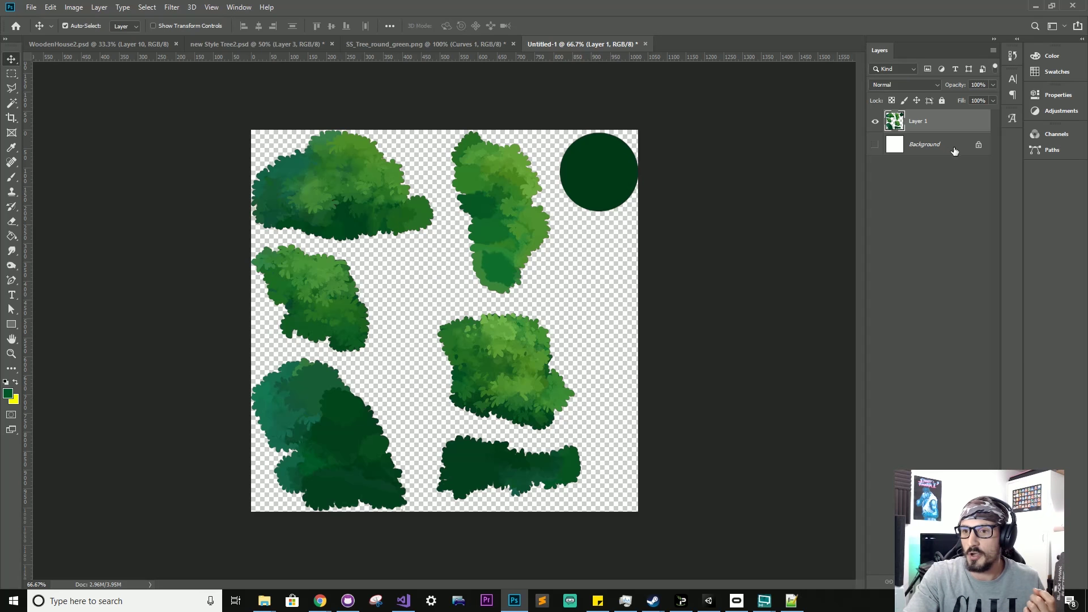
- Add a Hue/Saturation adjustment layer over Layer 1 with Saturation at -100
click(954, 145)
click(925, 121)
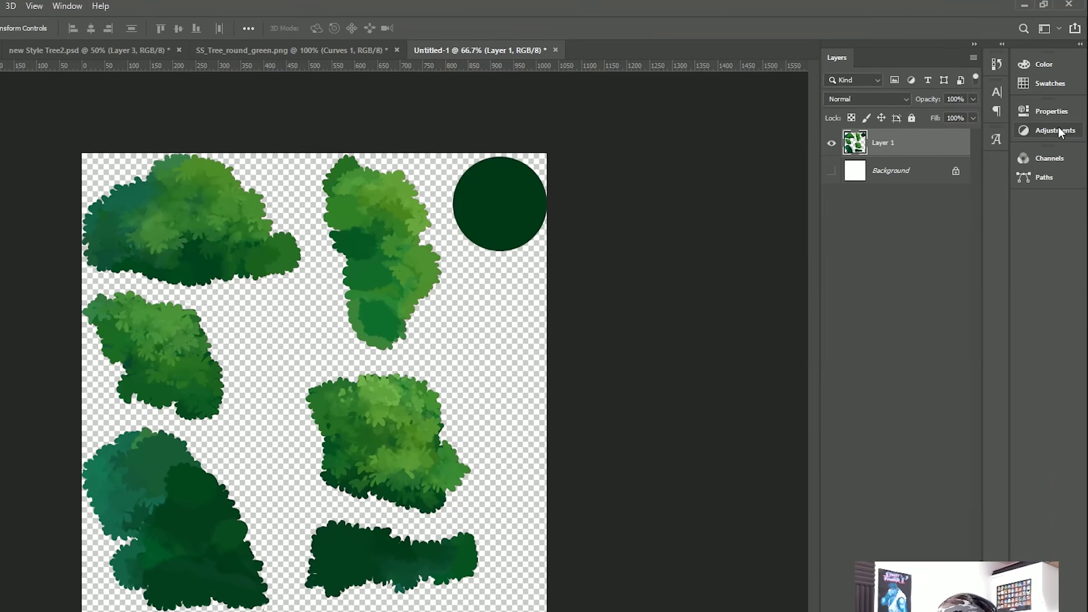
click(1056, 114)
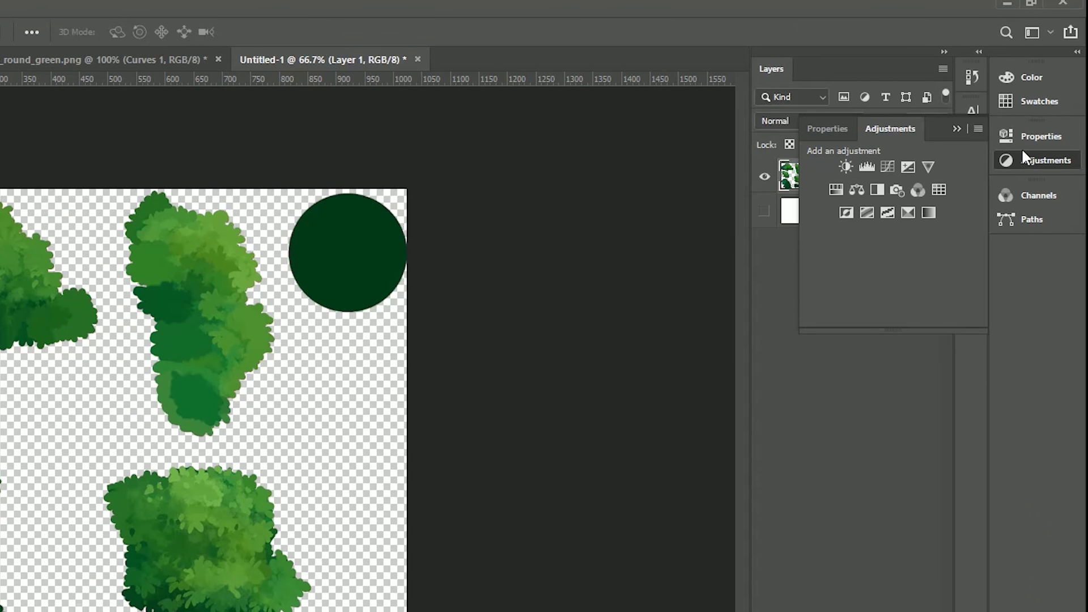
click(835, 192)
drag(885, 279, 799, 287)
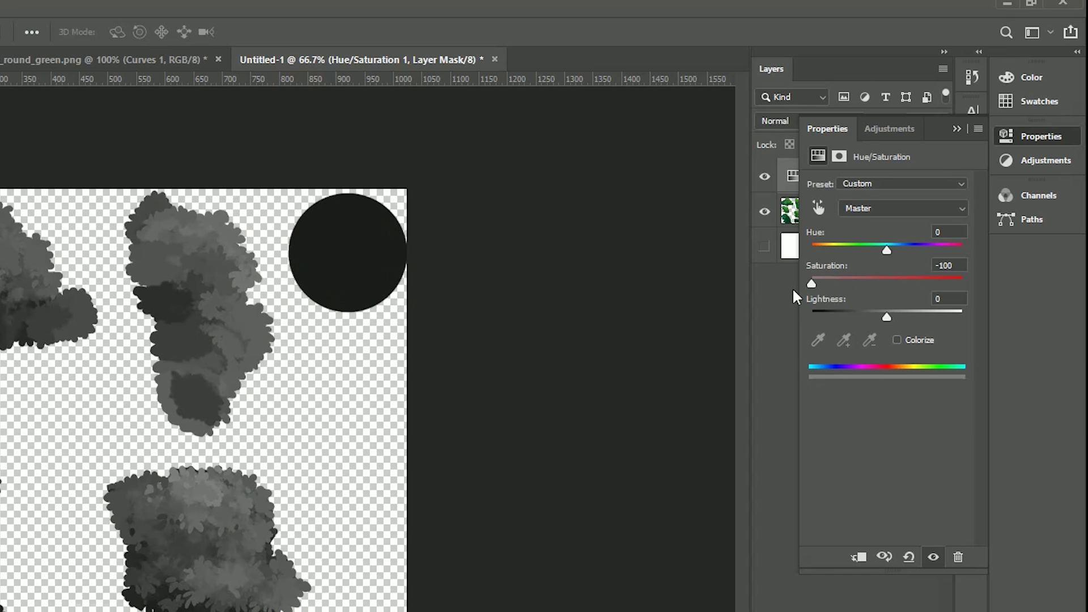
click(957, 129)
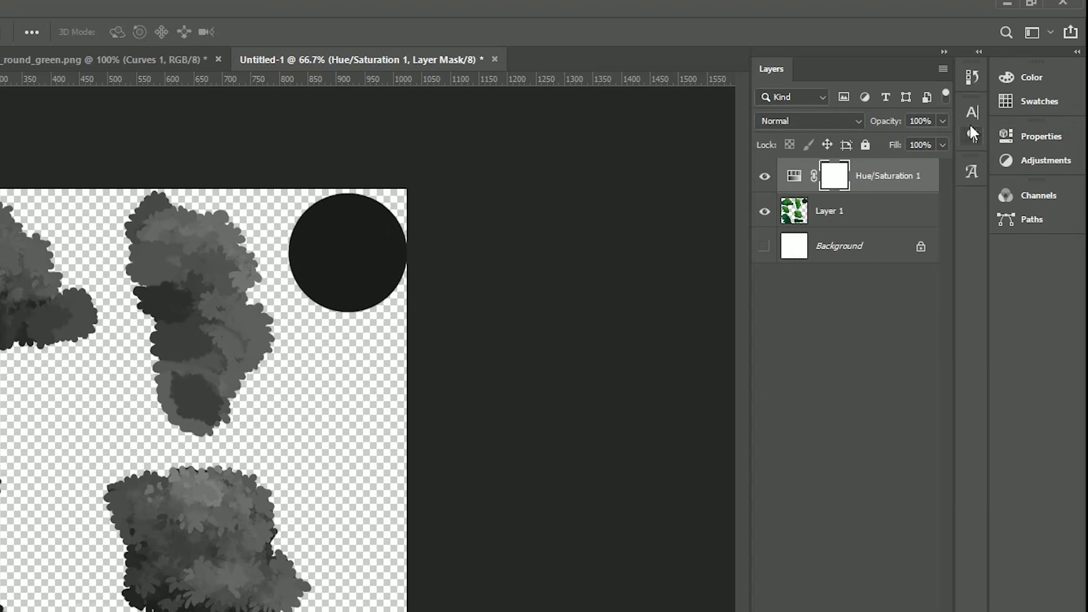
- Add a Curves adjustment layer above Layer 1 and raise the RGB curve to brighten the trees
click(850, 215)
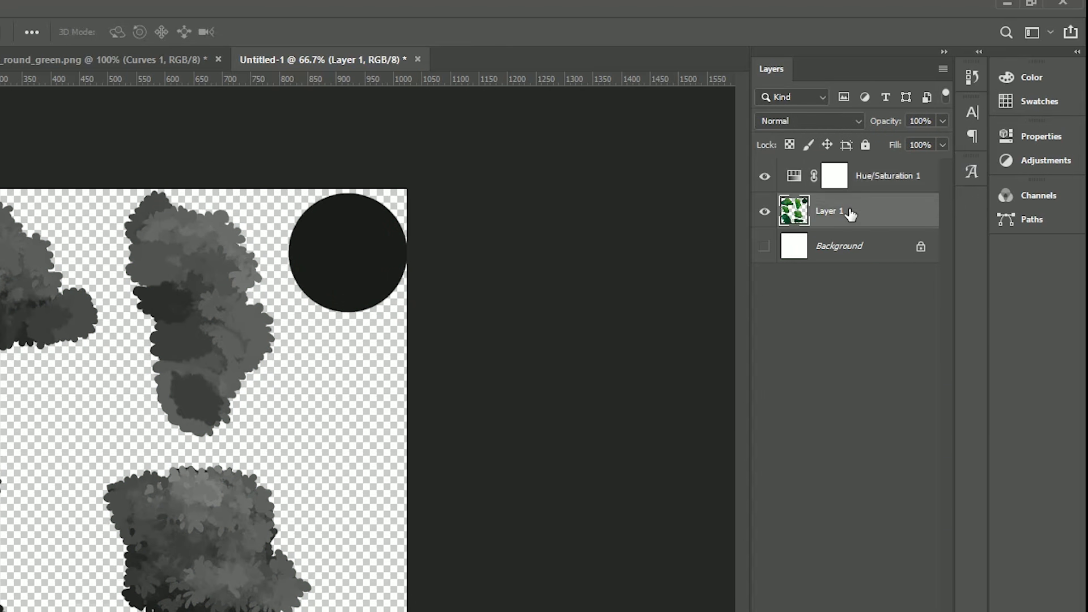
click(1036, 157)
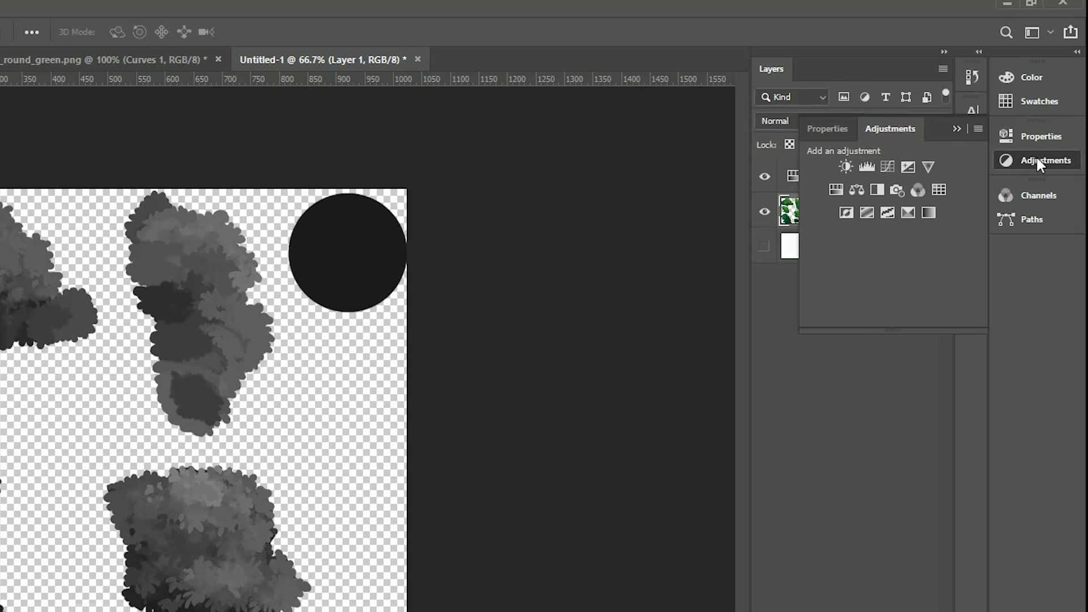
click(887, 167)
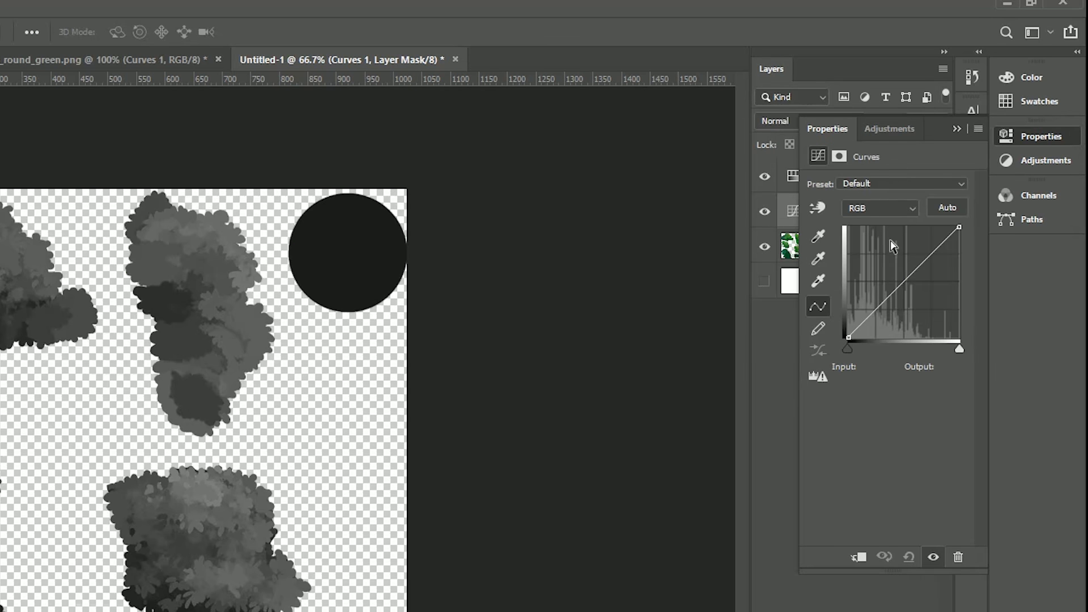
click(871, 301)
mouse_move(870, 301)
mouse_down()
mouse_move(861, 266)
mouse_move(863, 299)
mouse_up()
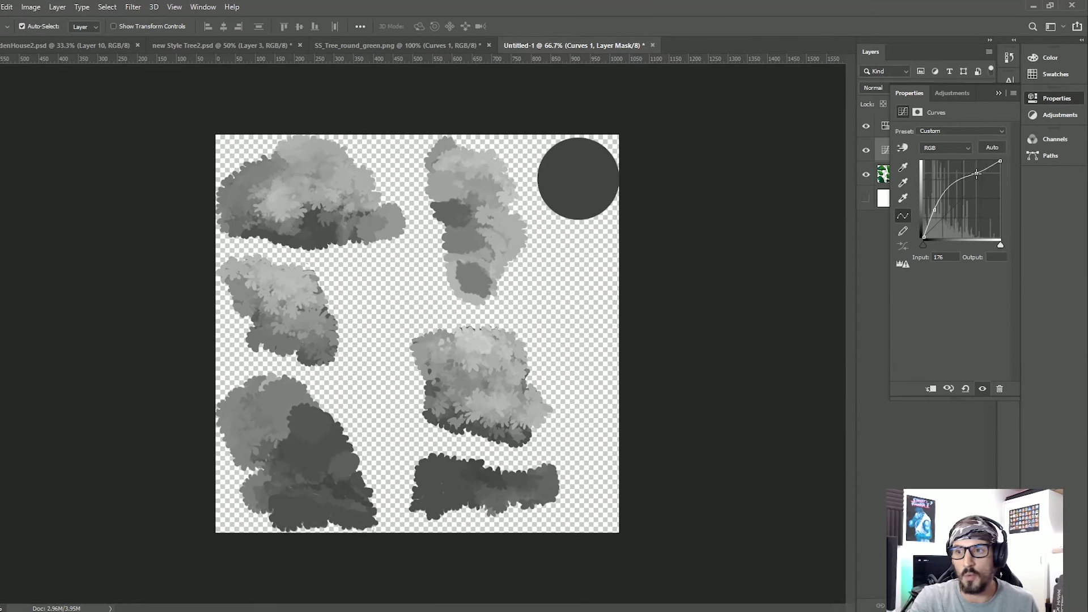
mouse_move(958, 180)
mouse_down()
mouse_move(960, 204)
mouse_move(959, 191)
mouse_move(960, 200)
mouse_move(939, 186)
mouse_move(938, 202)
mouse_move(957, 192)
mouse_move(949, 170)
mouse_move(948, 183)
mouse_move(979, 169)
mouse_move(949, 174)
mouse_up()
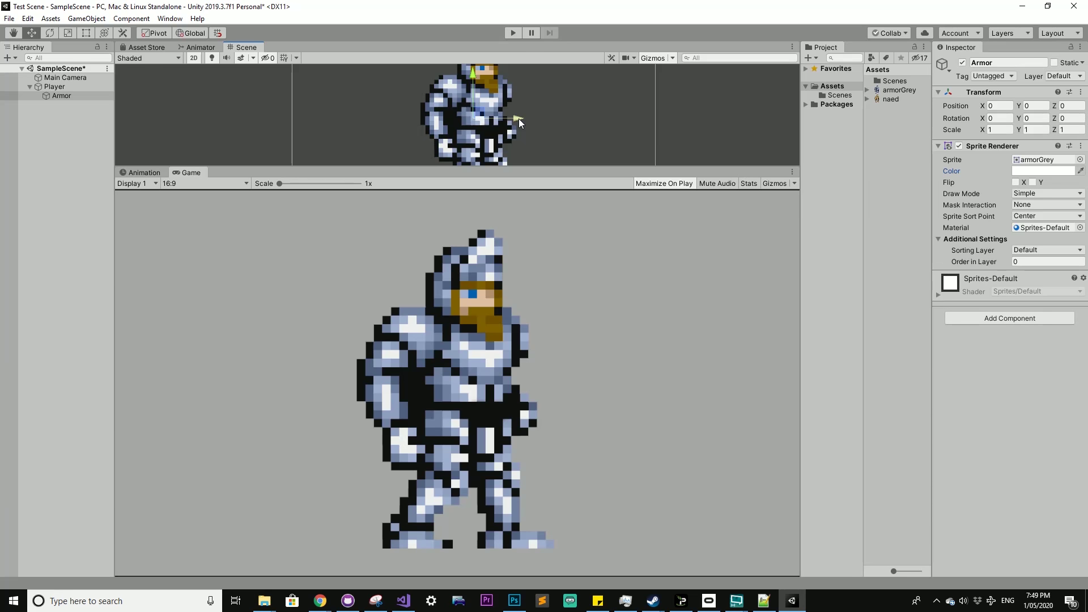
- Set the Armor's Sprite Renderer colour to orange-red (FF2B00), after undoing a trial move
drag(519, 117, 638, 126)
key(ctrl+z)
click(1044, 170)
drag(862, 144, 916, 141)
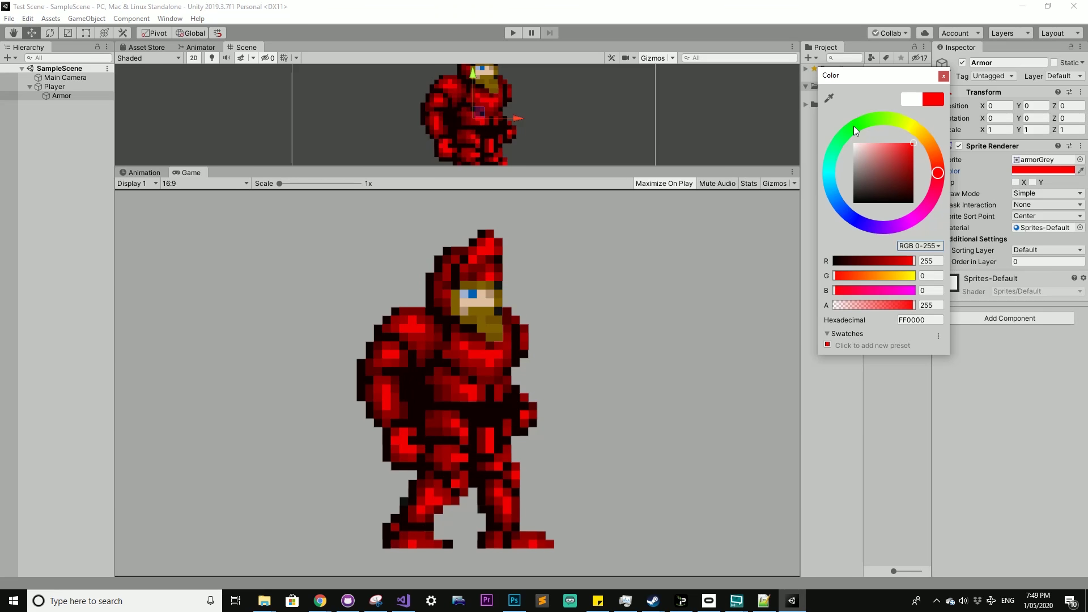
drag(854, 126, 939, 169)
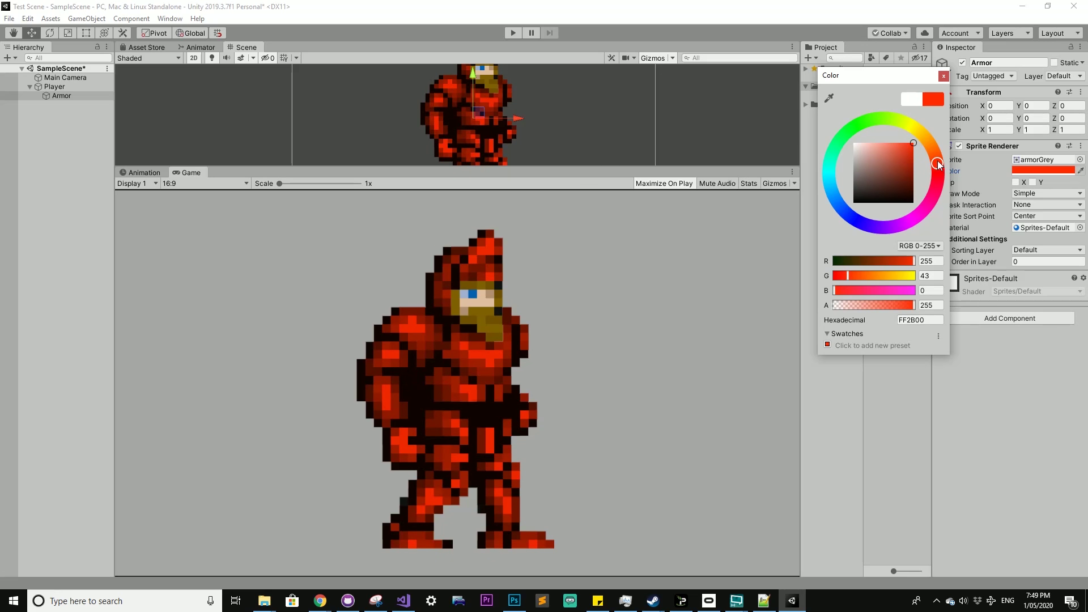